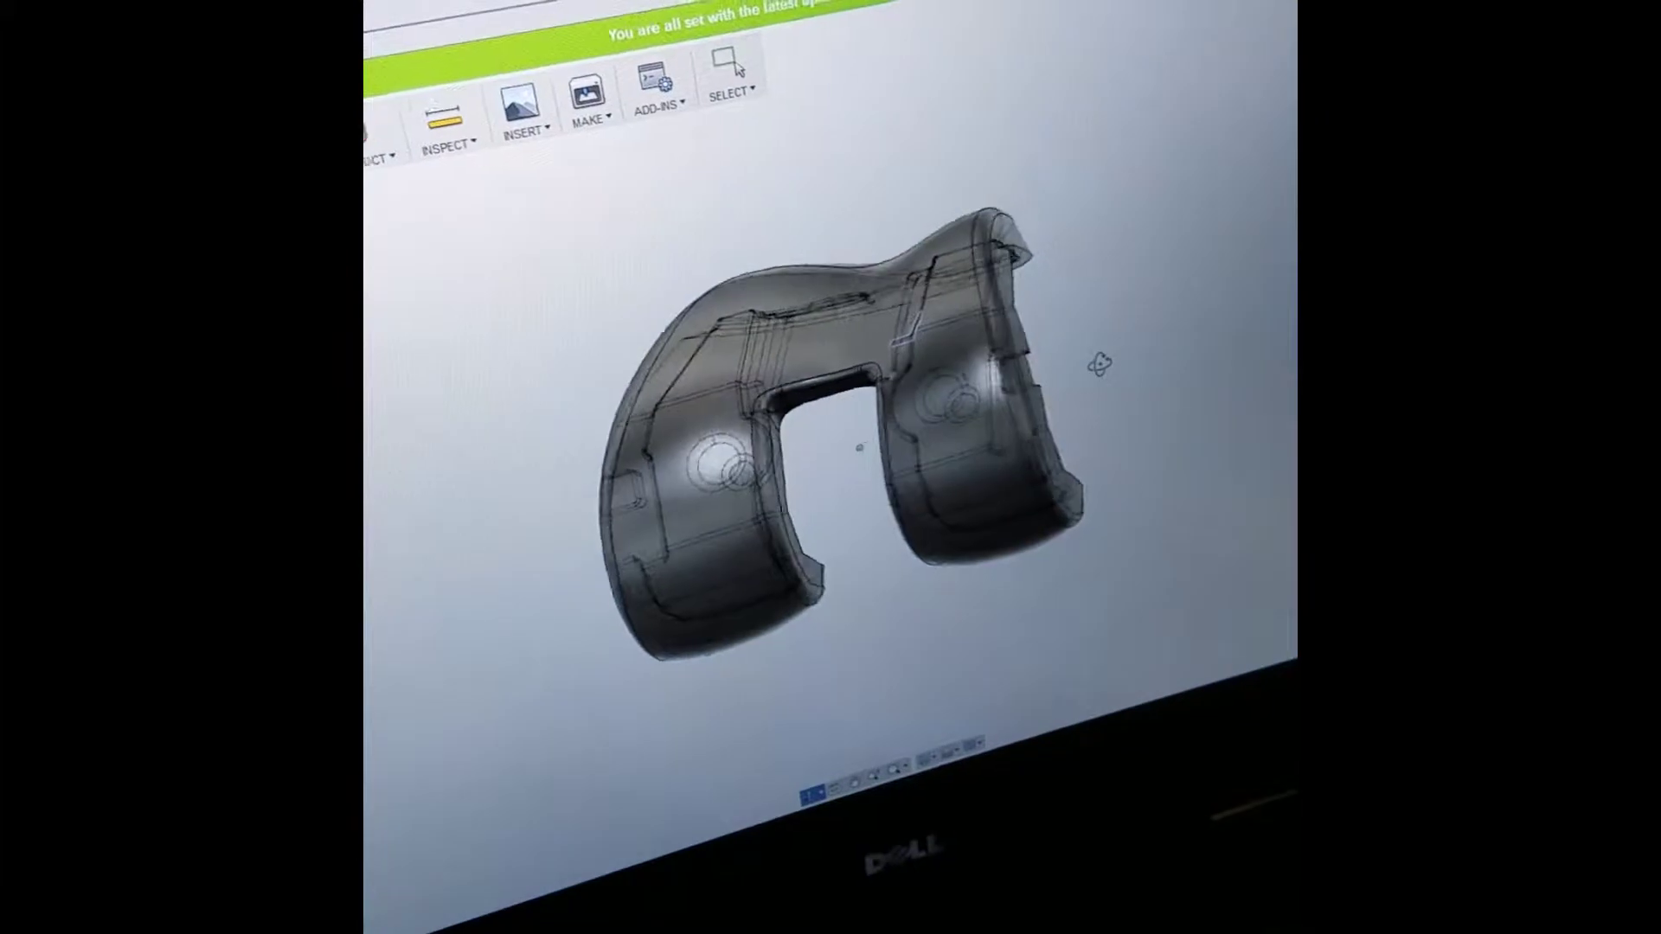
Orbit the knee-joint model to a frontal view showing both condyles side by side.
mouse_move(1100, 365)
middle_mouse_down("shift")
mouse_move(1114, 339)
mouse_move(1164, 364)
mouse_move(1156, 419)
mouse_move(1103, 285)
mouse_move(1077, 355)
mouse_move(1000, 311)
mouse_move(856, 370)
middle_mouse_up("shift")
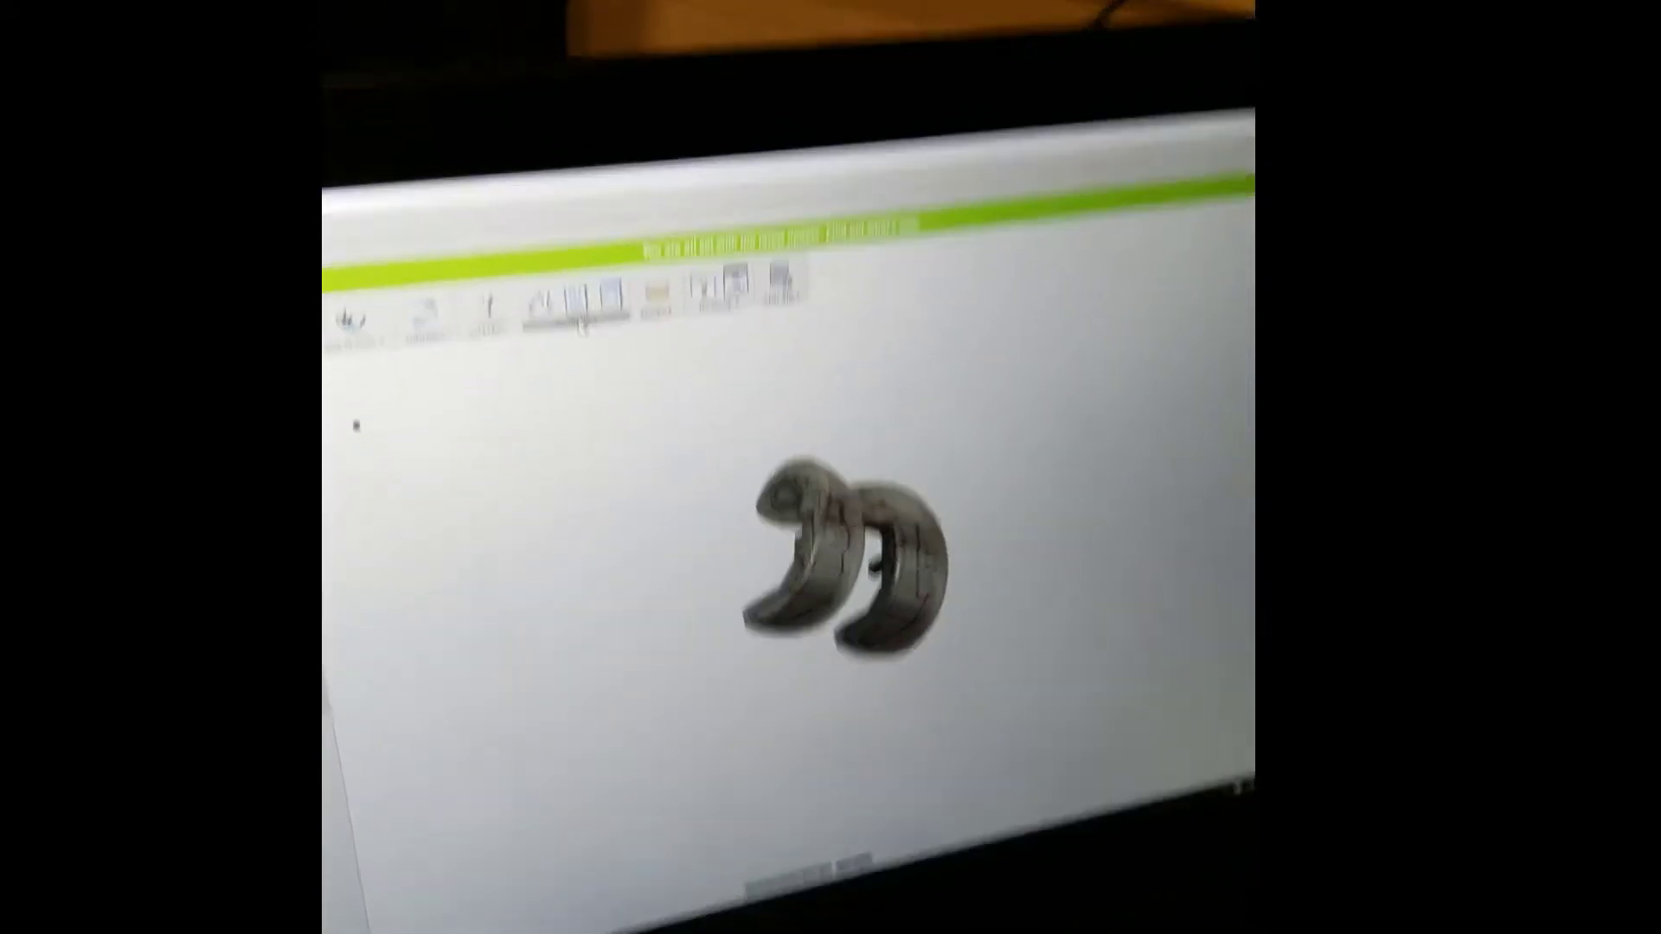
Run the toolpath simulation on the stock block from the ACTIONS menu.
left_click(581, 305)
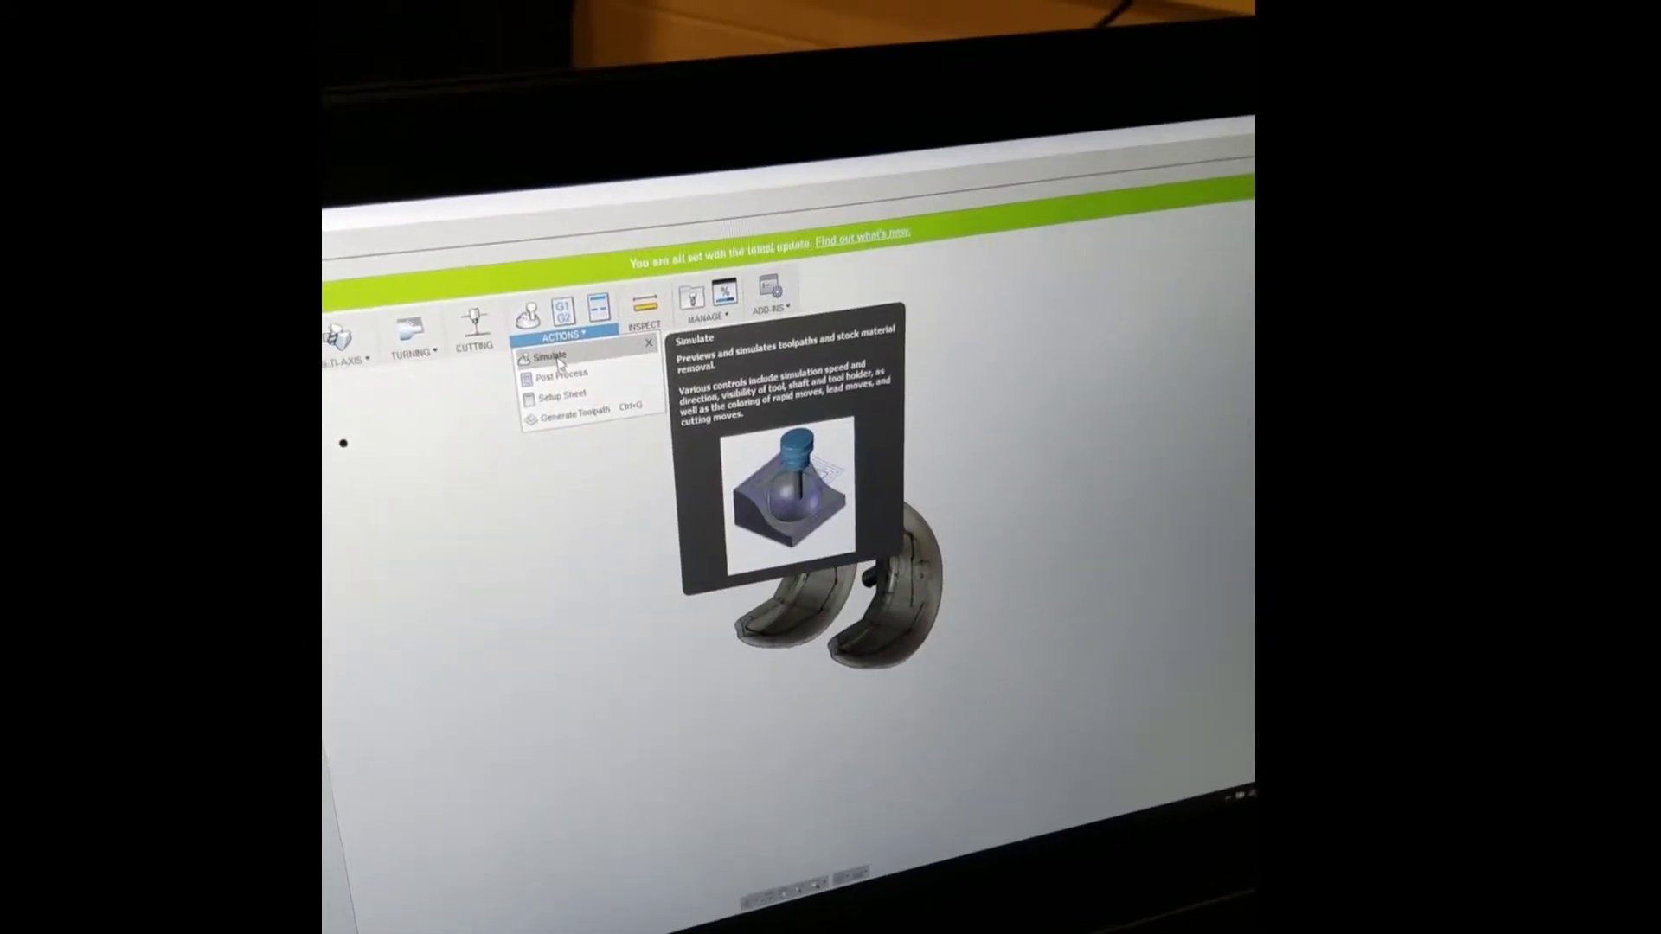
left_click(556, 364)
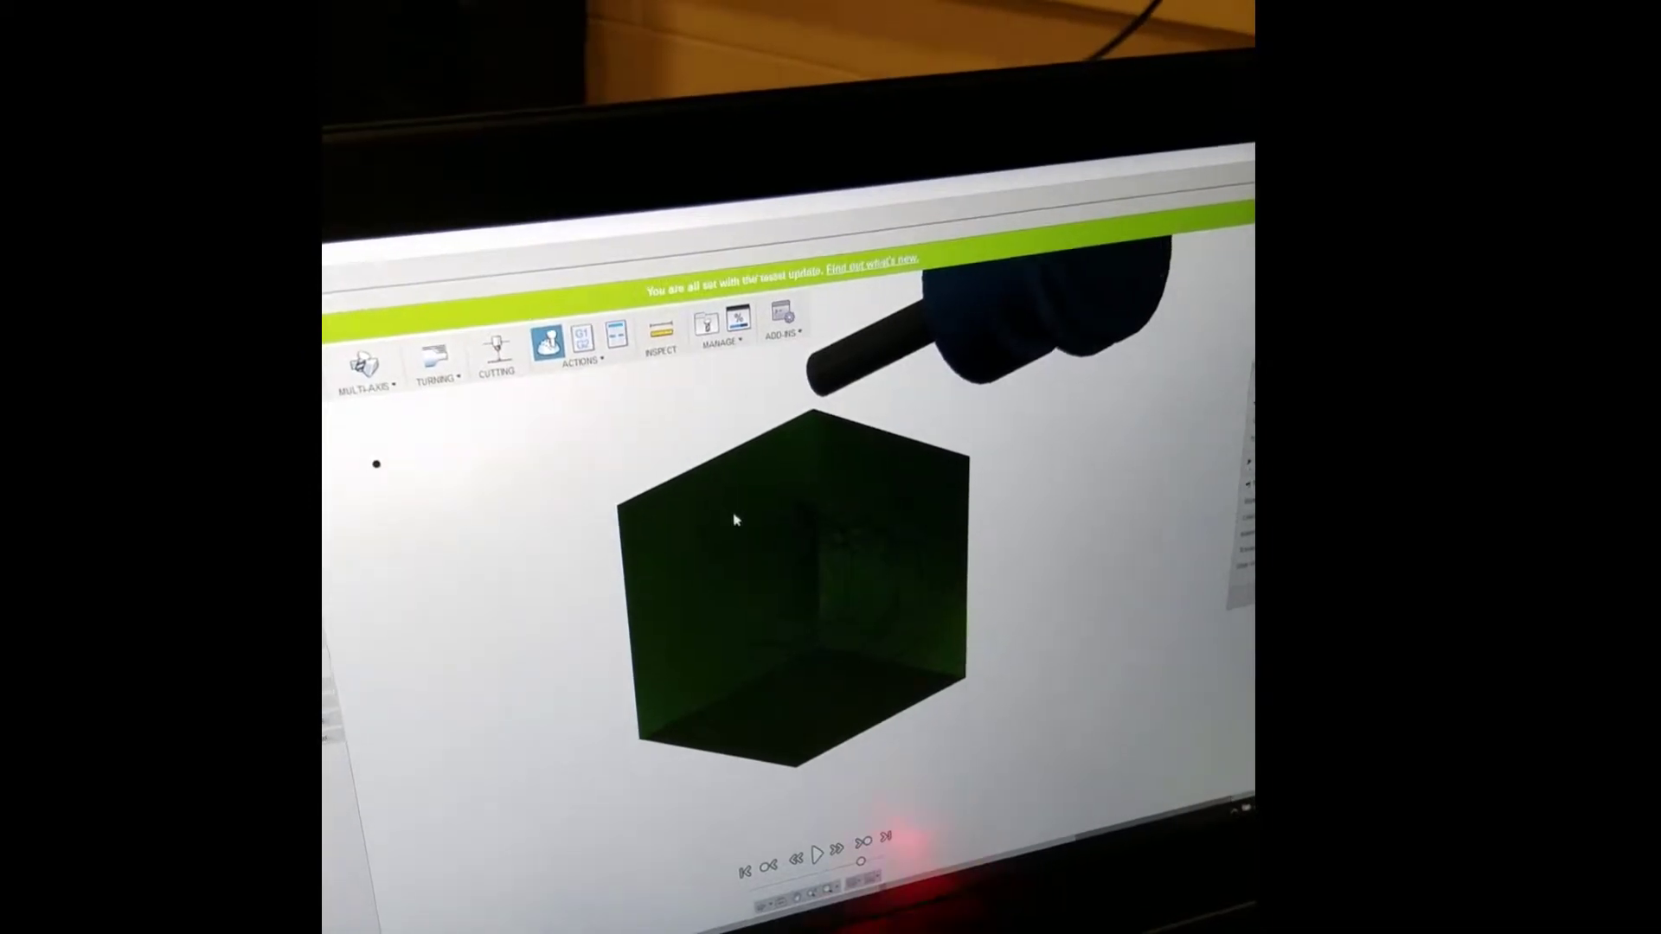